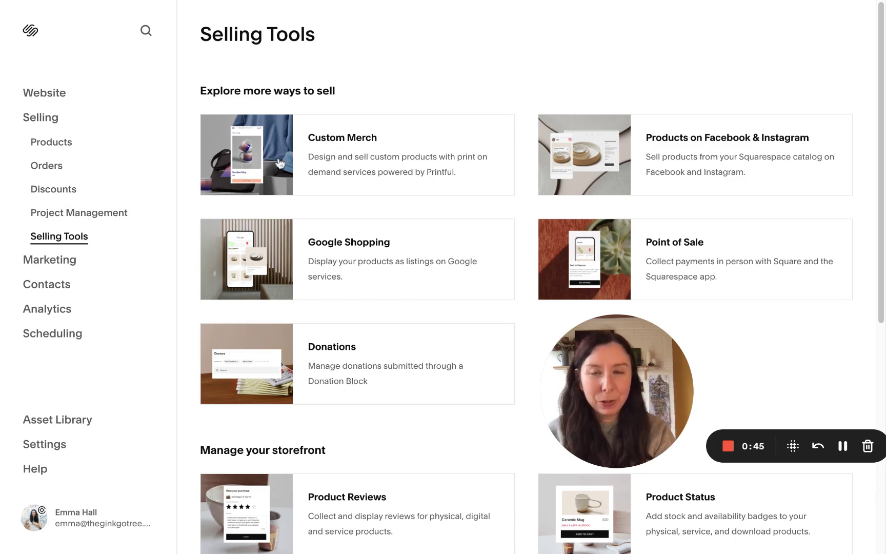
# Connect the Printful-powered Custom Merch selling tool to the site and grant Printful the requested permissions.
pyautogui.click(280, 163)
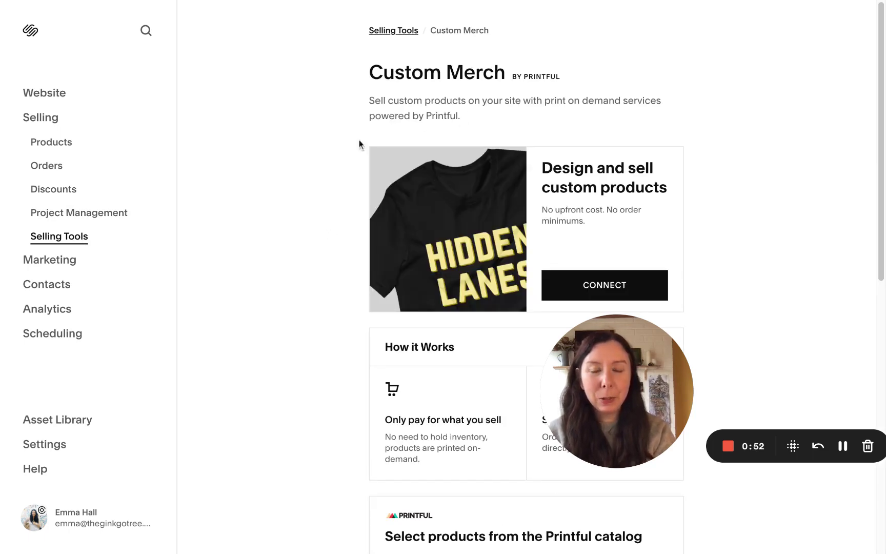
pyautogui.scroll(-2, 330, 185)
pyautogui.scroll(-5, 326, 176)
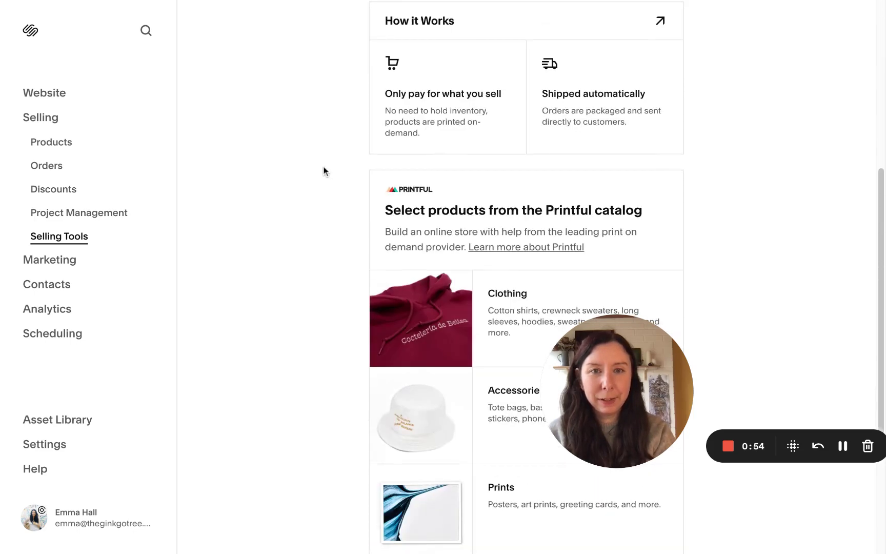
pyautogui.scroll(6, 625, 272)
pyautogui.scroll(-2, 615, 251)
pyautogui.click(613, 182)
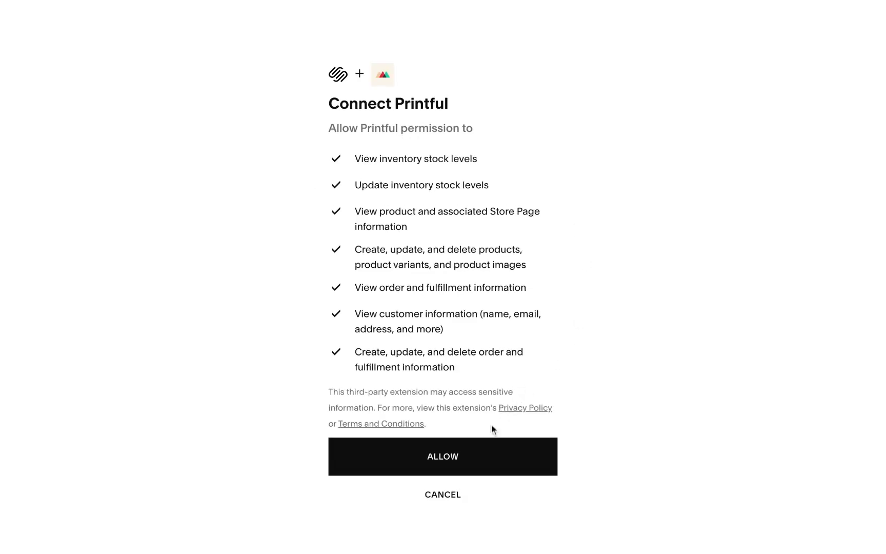
pyautogui.click(454, 456)
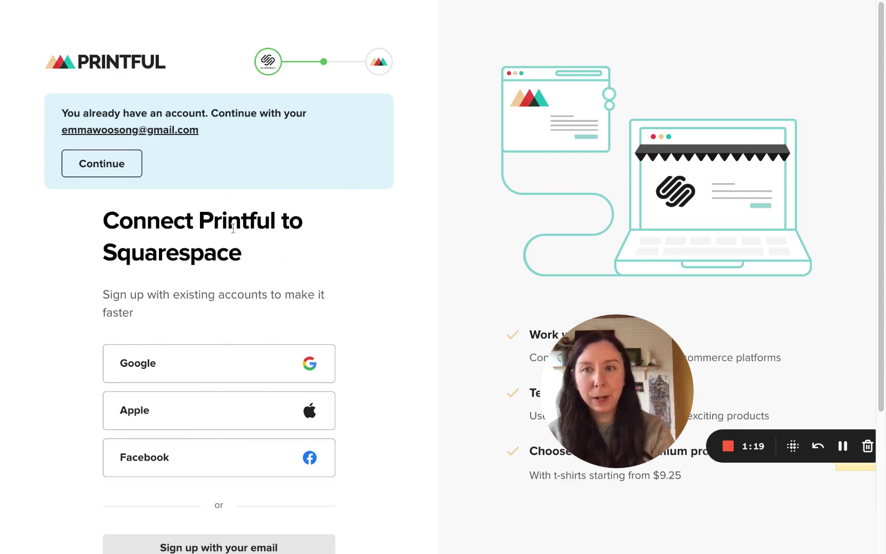
# Continue with the existing Printful account and confirm connecting the Squarespace store to it.
pyautogui.scroll(-2, 241, 359)
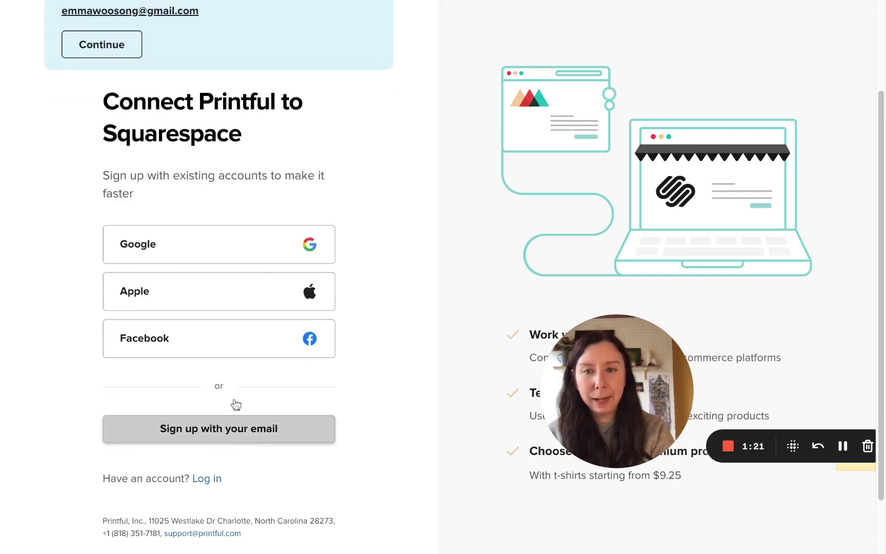
pyautogui.scroll(2, 233, 404)
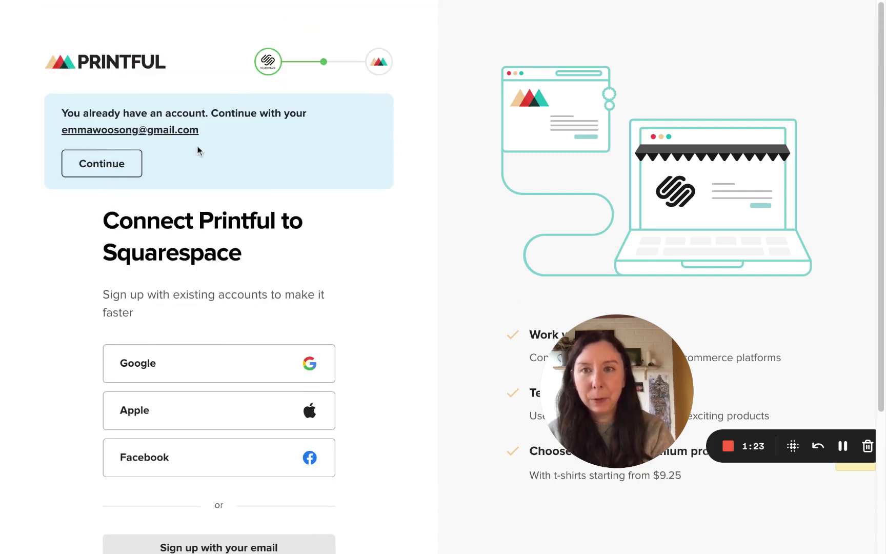
pyautogui.click(100, 166)
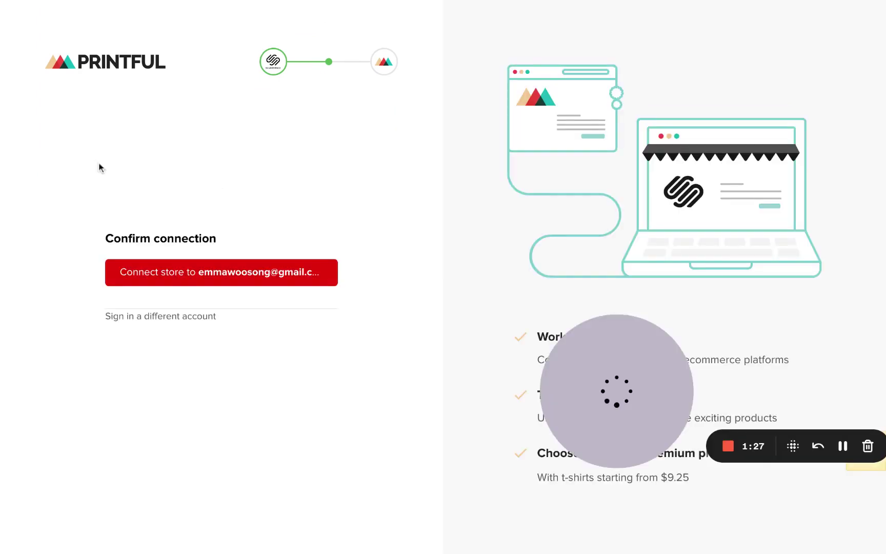
pyautogui.click(267, 280)
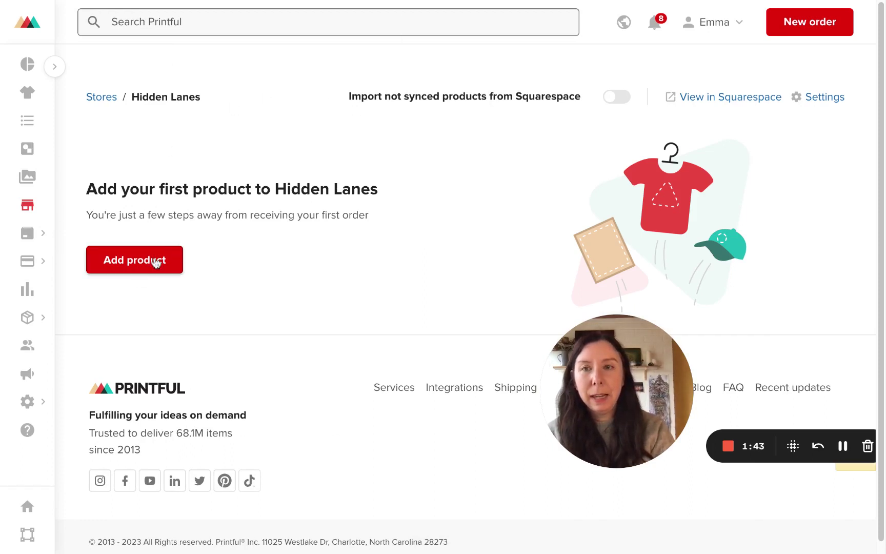
# Start adding a product to the Hidden Lanes store and choose the Stemless Wine Glass (15 oz) from the new products.
pyautogui.click(134, 265)
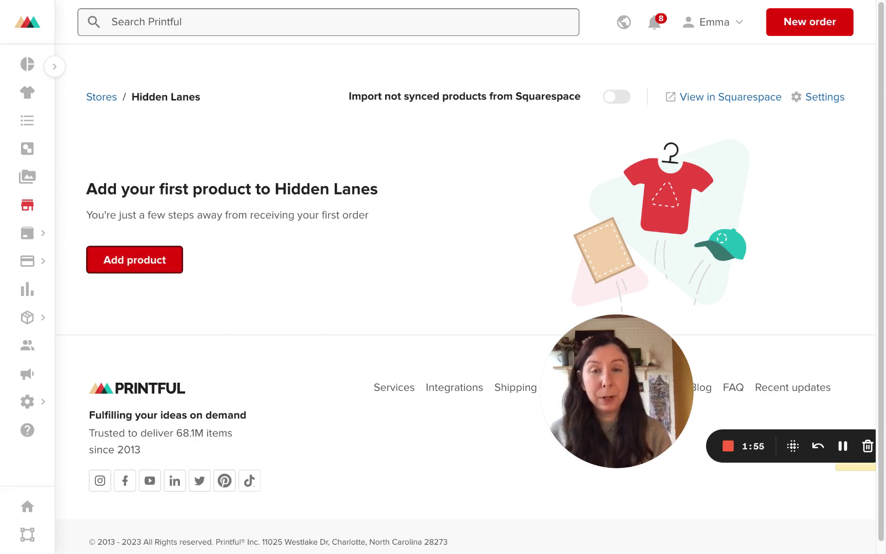
pyautogui.click(135, 260)
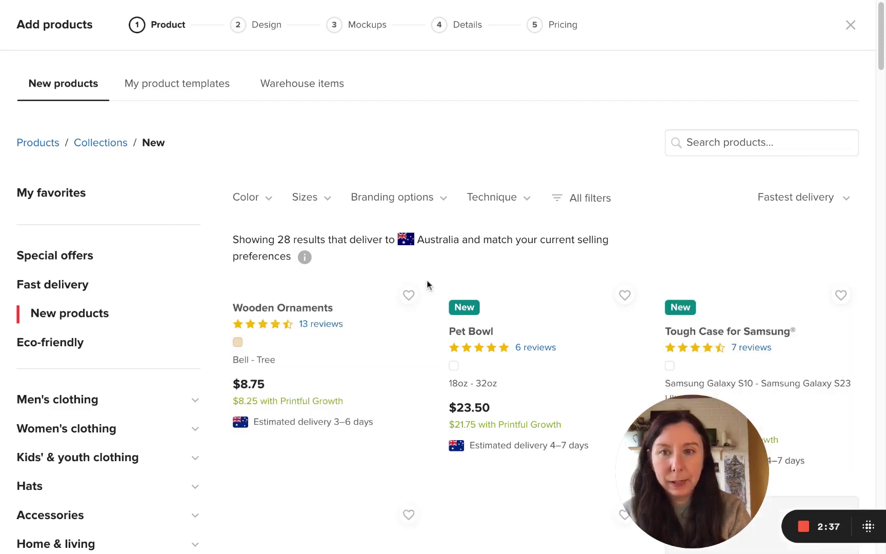
pyautogui.scroll(-2, 334, 330)
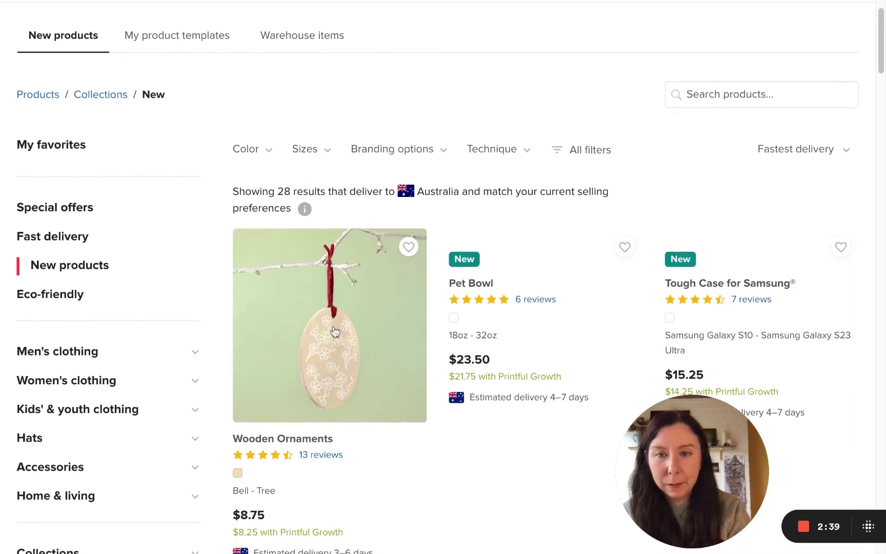
pyautogui.scroll(-3, 334, 318)
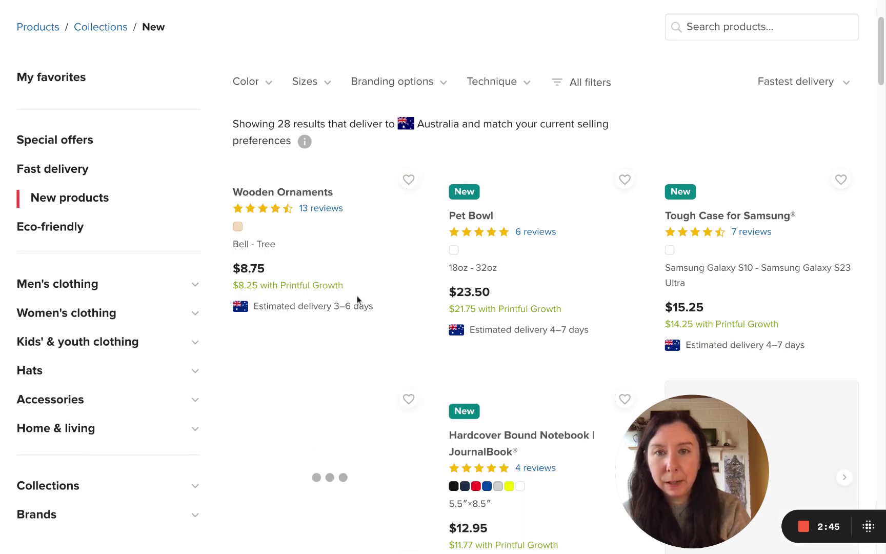
pyautogui.scroll(-5, 366, 397)
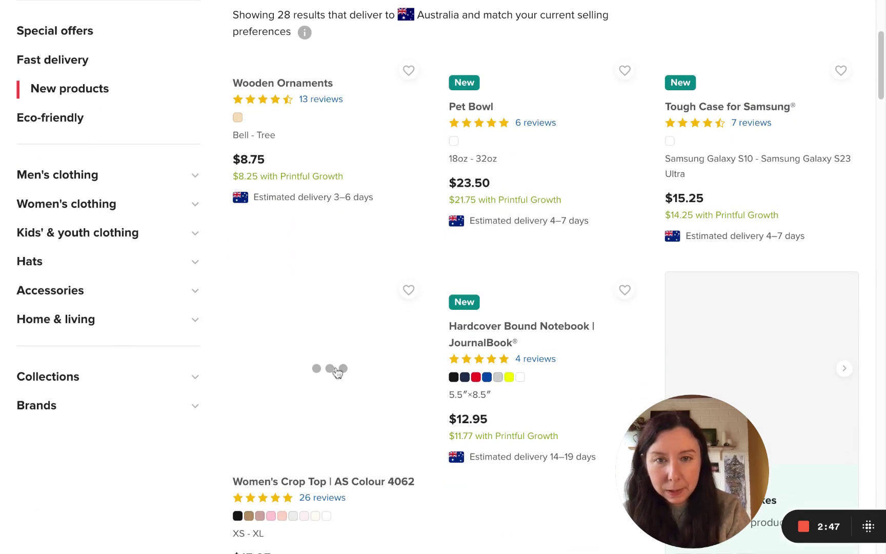
pyautogui.scroll(-8, 335, 371)
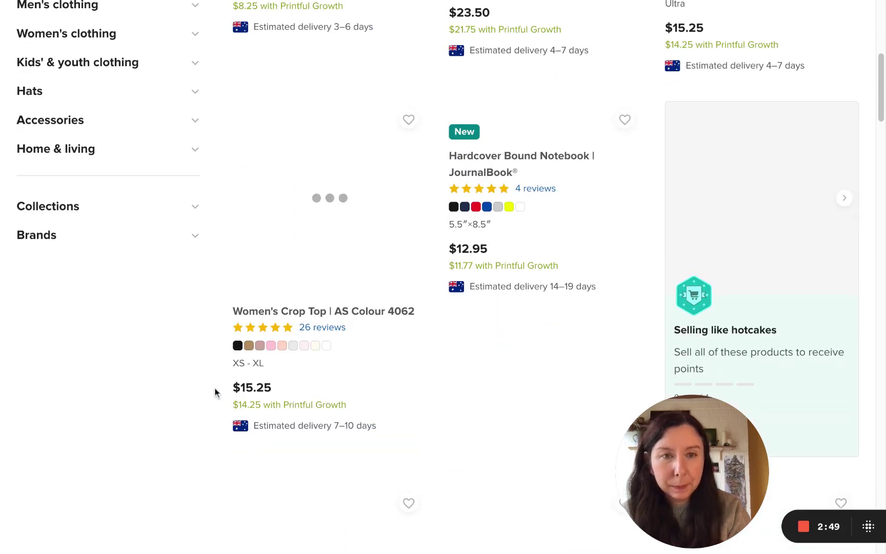
pyautogui.scroll(-11, 216, 389)
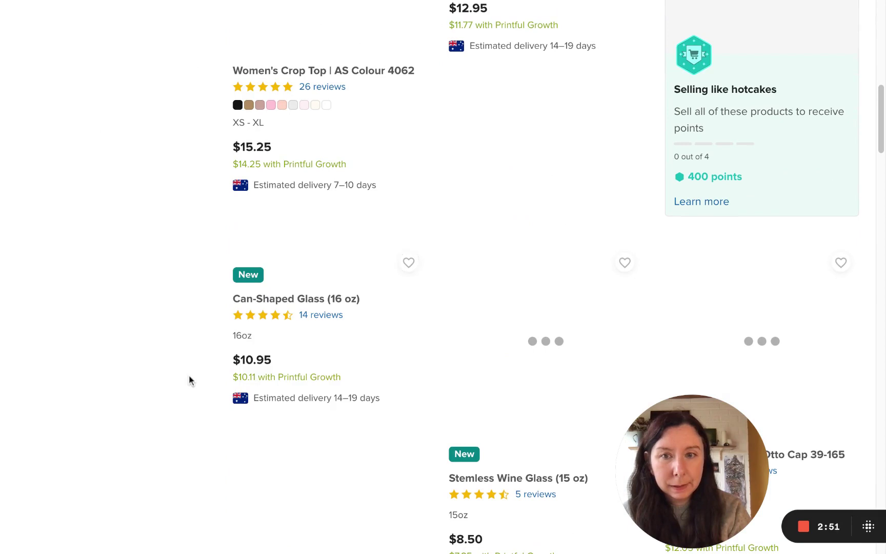
pyautogui.scroll(-1, 189, 376)
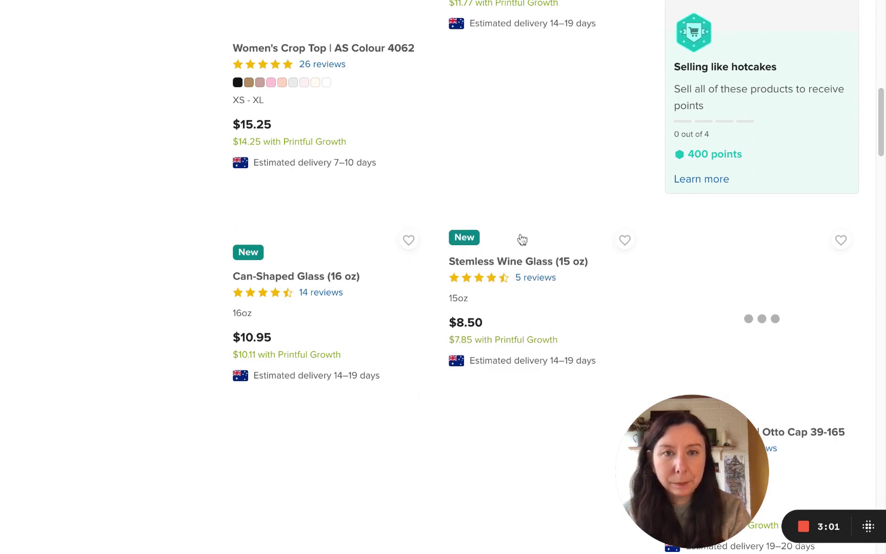
pyautogui.scroll(3, 522, 239)
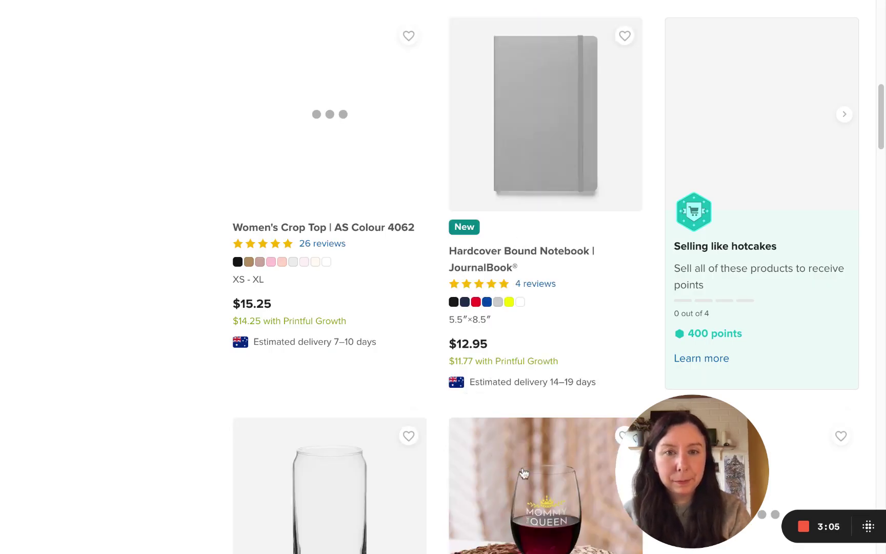
pyautogui.click(361, 338)
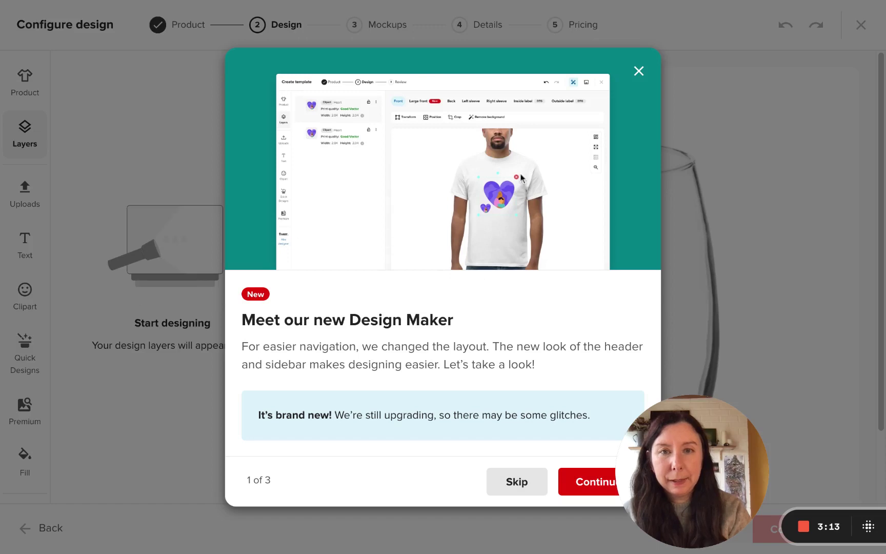
# Go through the three-page Design Maker introduction to its end and close it.
pyautogui.click(585, 486)
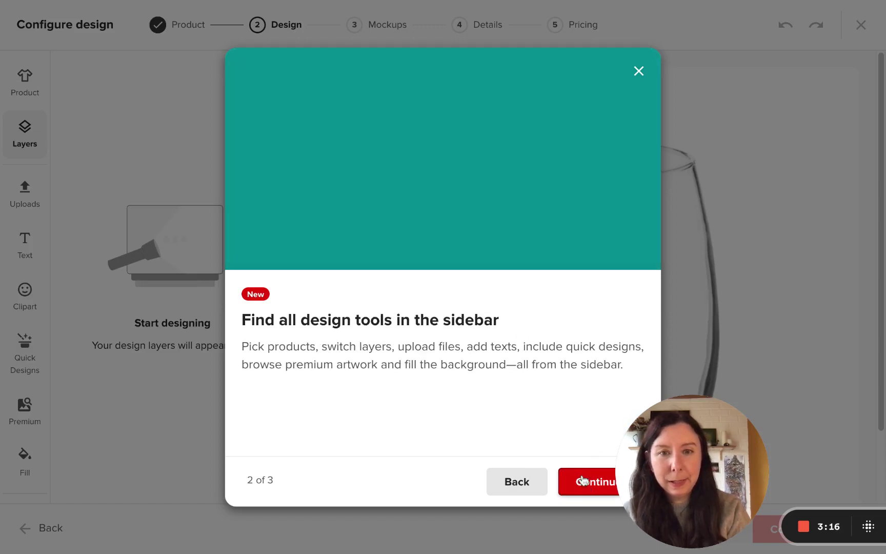
pyautogui.click(585, 484)
pyautogui.click(587, 483)
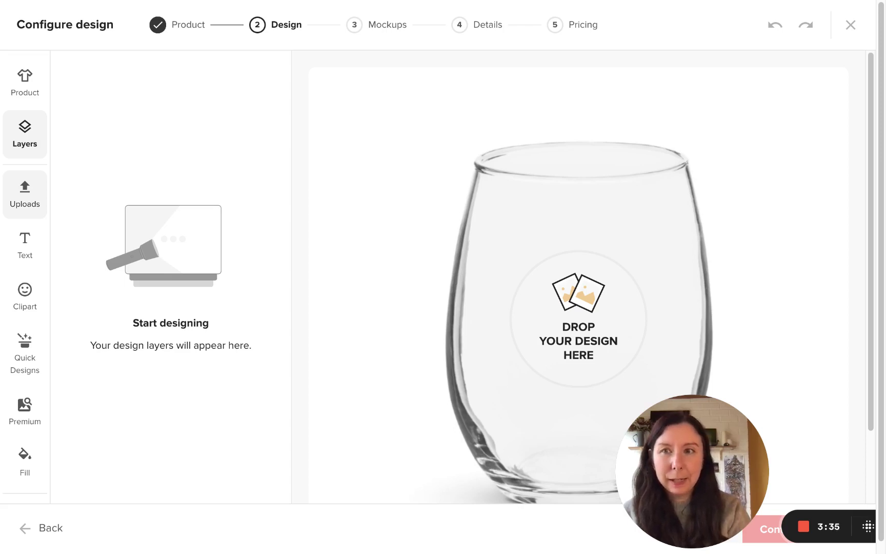
# Upload the yellow Hidden Lanes logo JPEG to the file library and apply it to the wine glass.
pyautogui.click(25, 194)
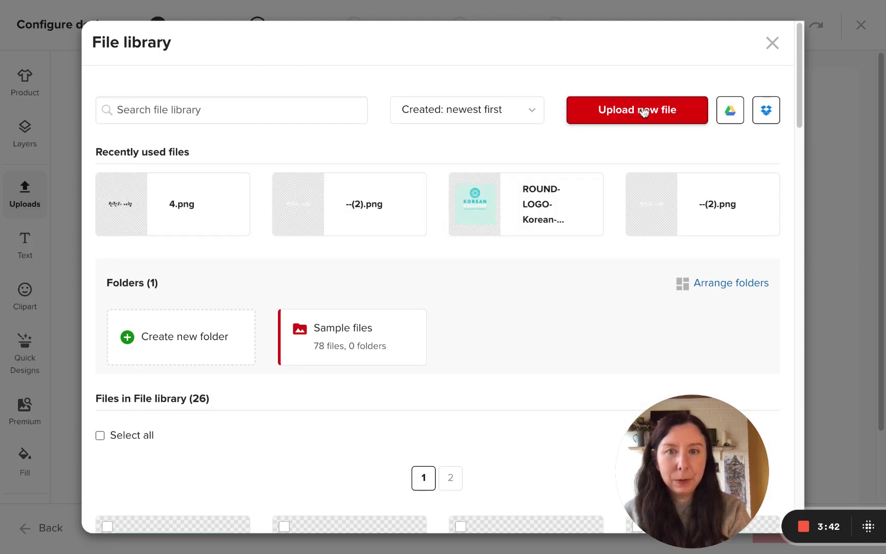
pyautogui.click(645, 112)
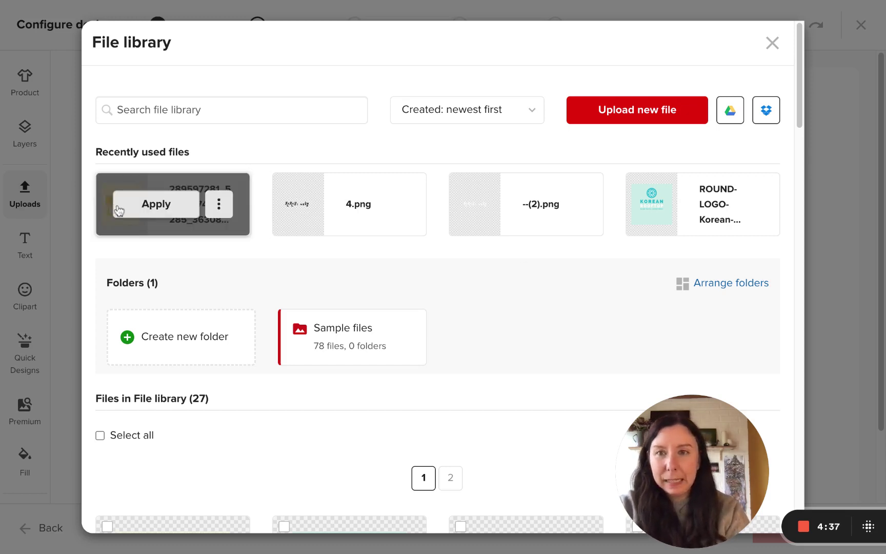
pyautogui.click(140, 208)
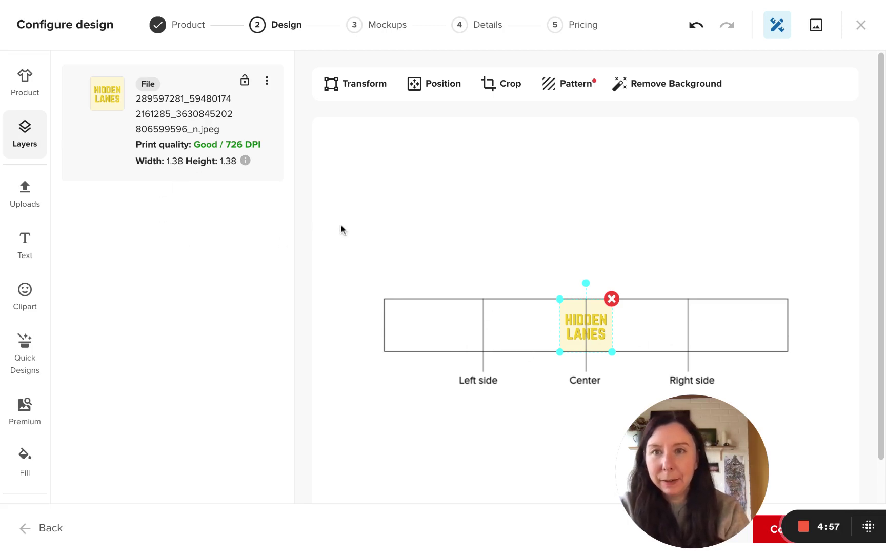
# Accept the centered logo design and proceed to choosing from the basic ready-made mockups.
pyautogui.scroll(-2, 342, 230)
pyautogui.scroll(2, 393, 253)
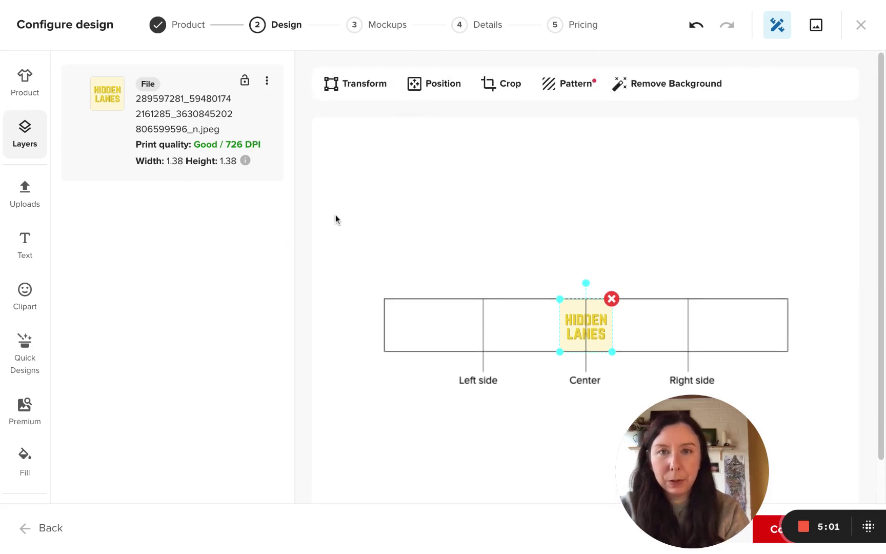
pyautogui.scroll(-1, 308, 207)
pyautogui.scroll(1, 477, 241)
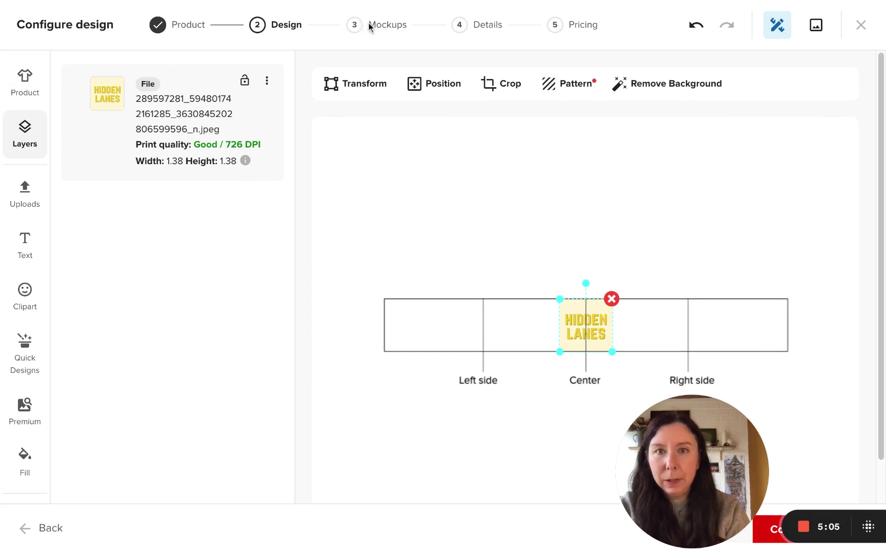
pyautogui.scroll(-1, 781, 254)
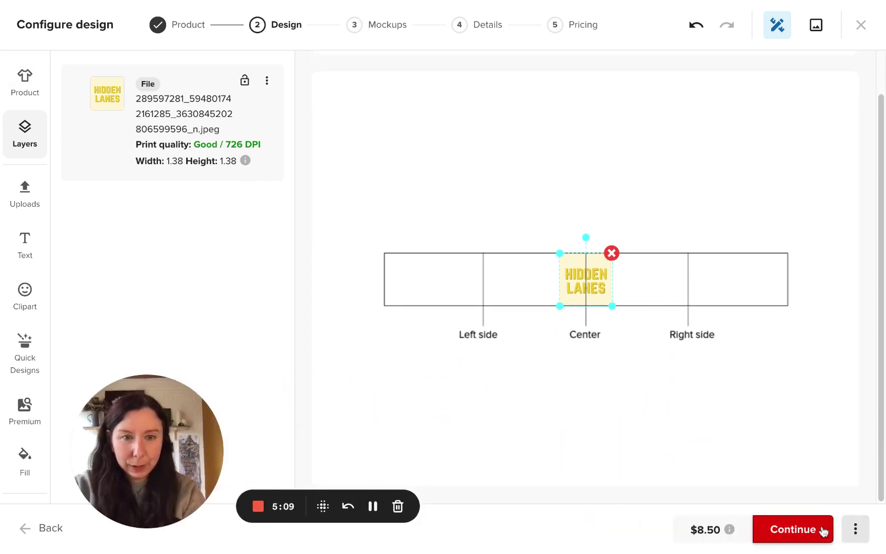
pyautogui.click(802, 532)
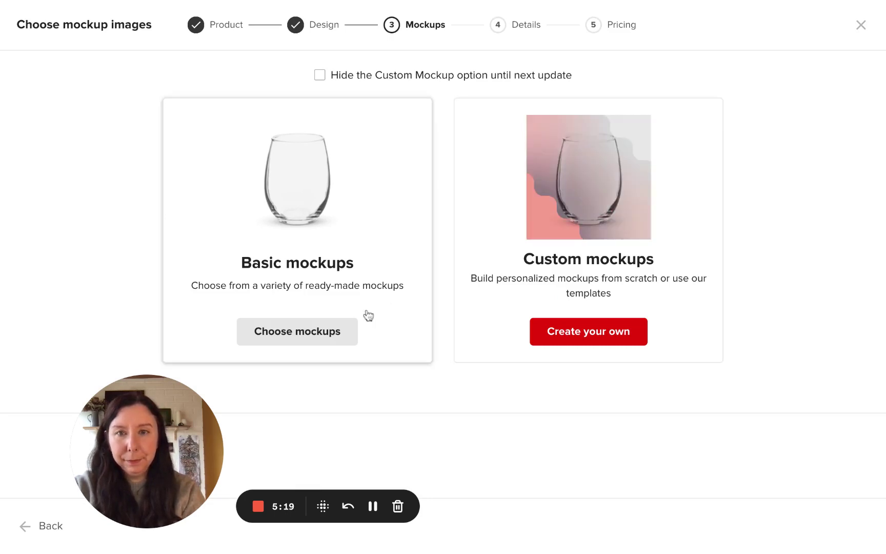
pyautogui.click(310, 336)
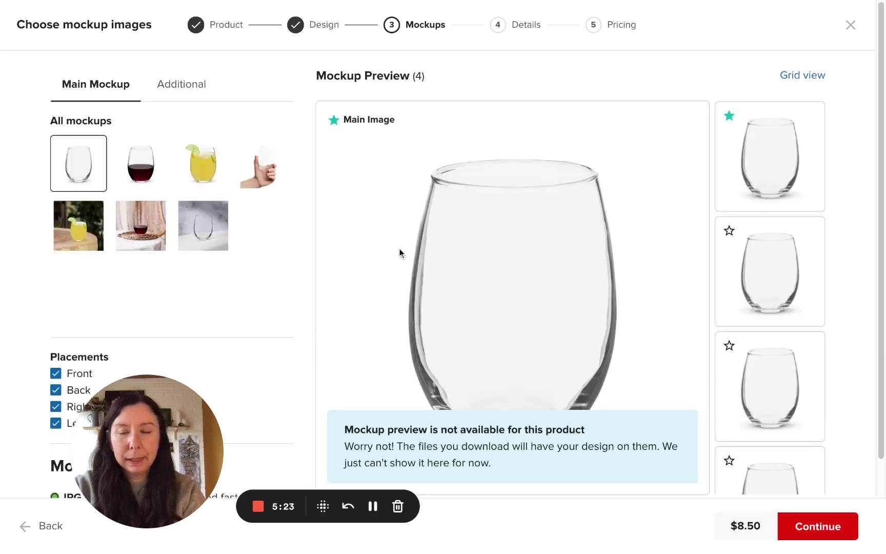
# Use the glass with the yellow lime drink on a white background as the main mockup and continue to the product details.
pyautogui.click(205, 176)
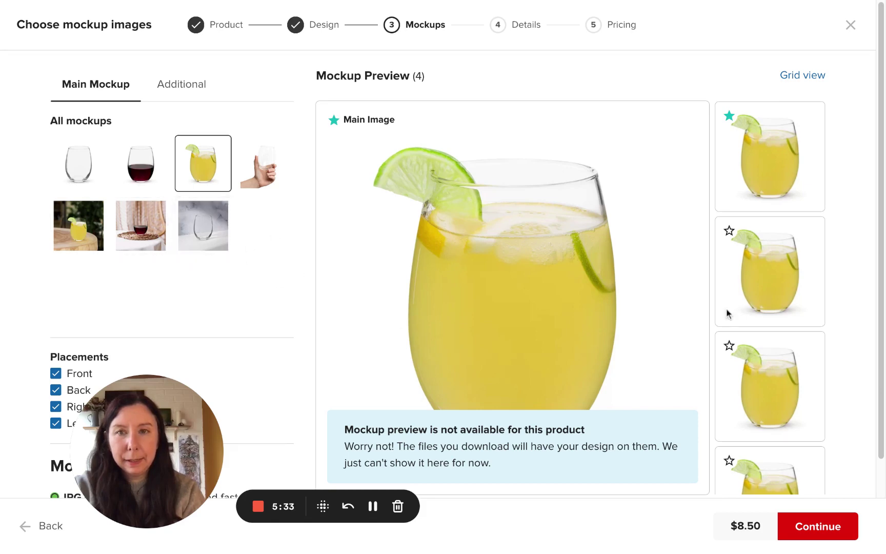
pyautogui.scroll(-5, 751, 348)
pyautogui.scroll(-1, 451, 332)
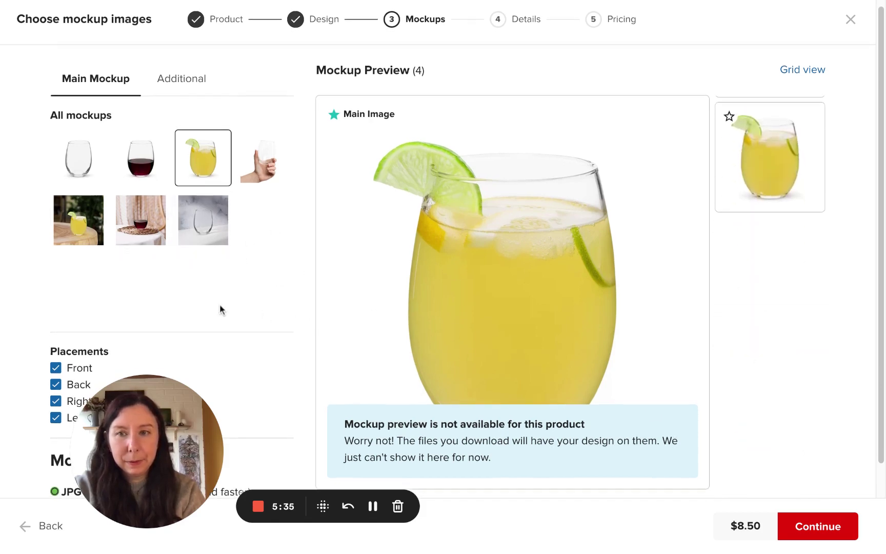
pyautogui.scroll(-3, 192, 368)
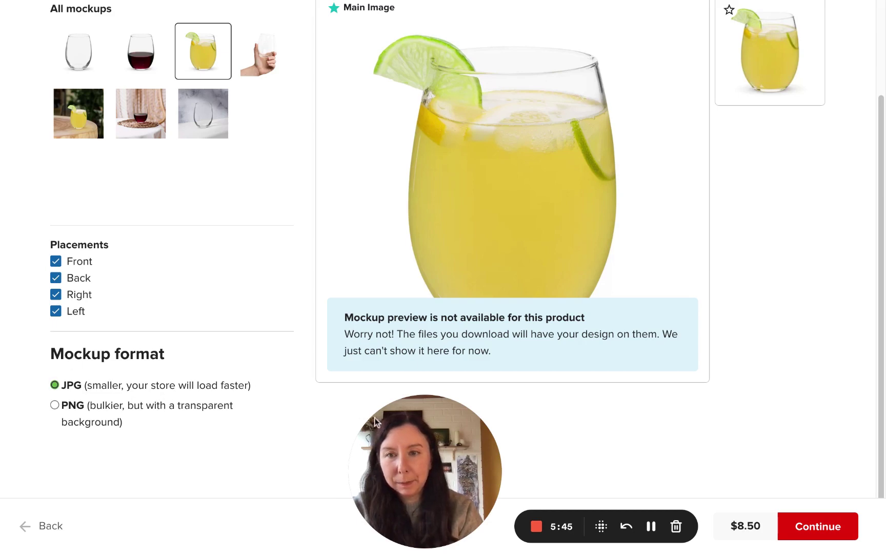
pyautogui.click(841, 534)
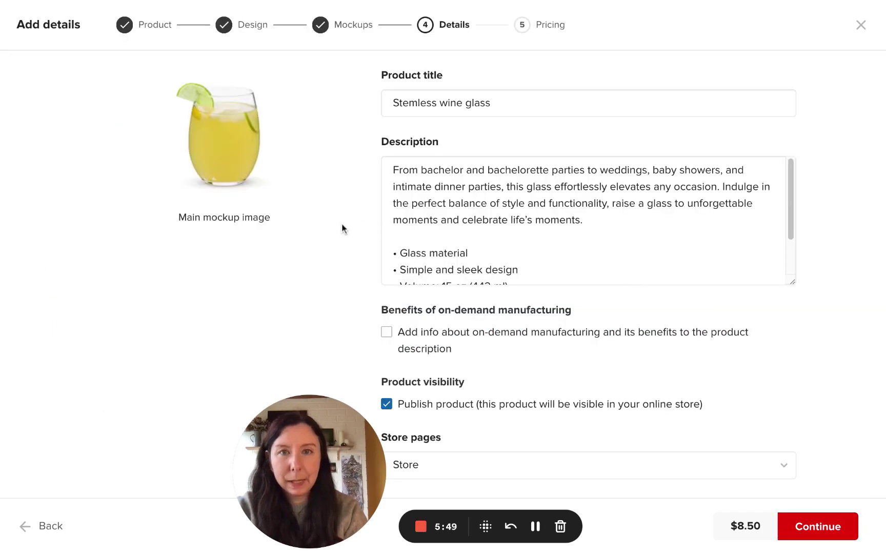
# Change the product title to "Hidden Lanes branded stemless wine glass".
pyautogui.tripleClick(526, 105)
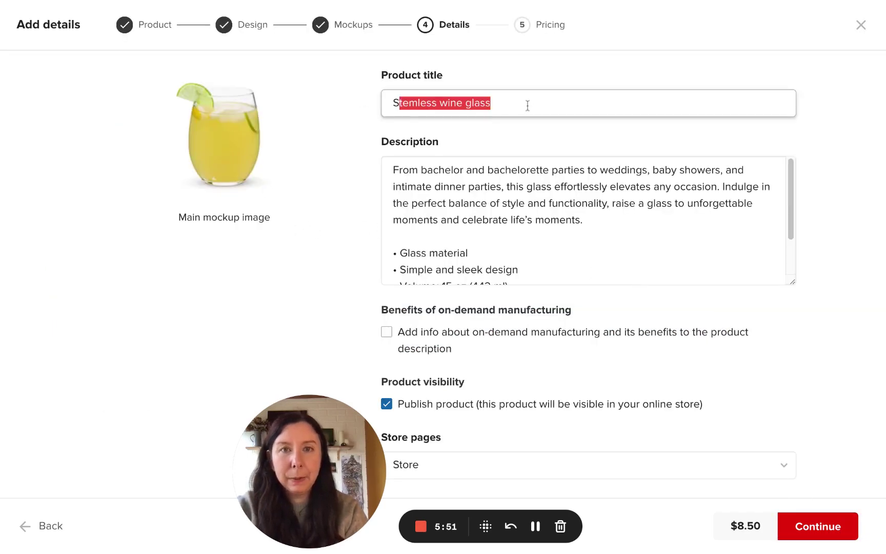
pyautogui.click(510, 107)
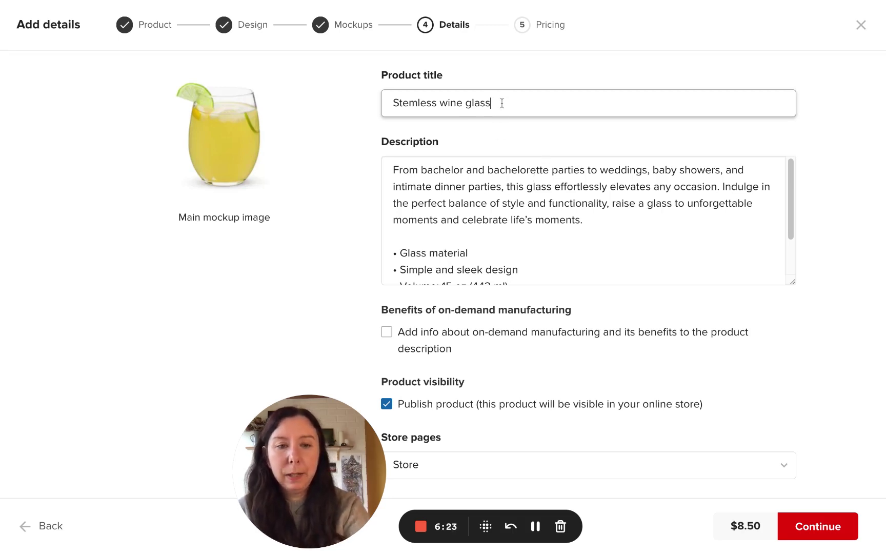
pyautogui.click(393, 103)
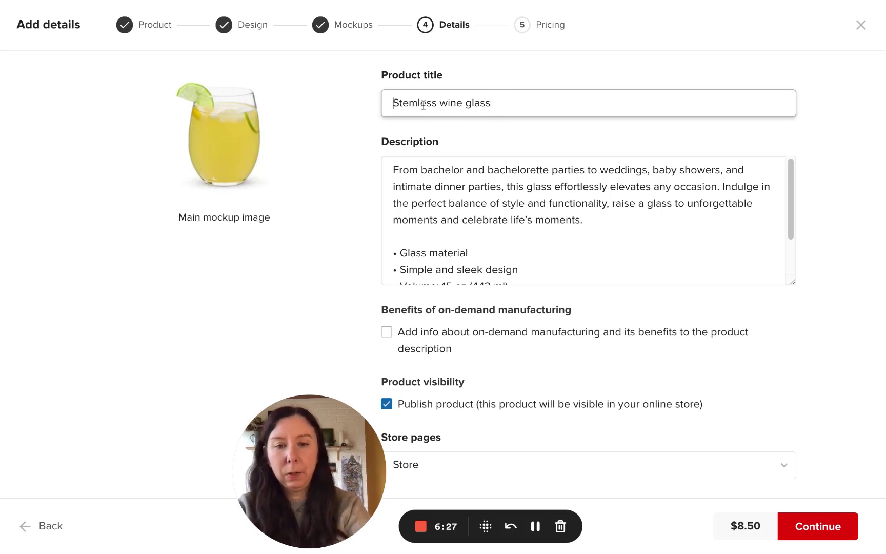
pyautogui.write('Hidden Lanes')
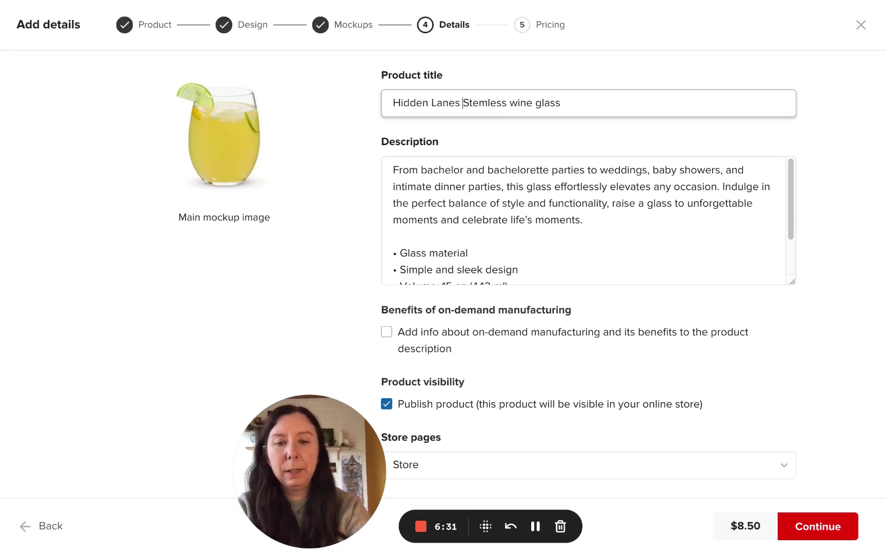
pyautogui.write(' branded')
pyautogui.press('Right')
pyautogui.press('BackSpace')
pyautogui.write('s')
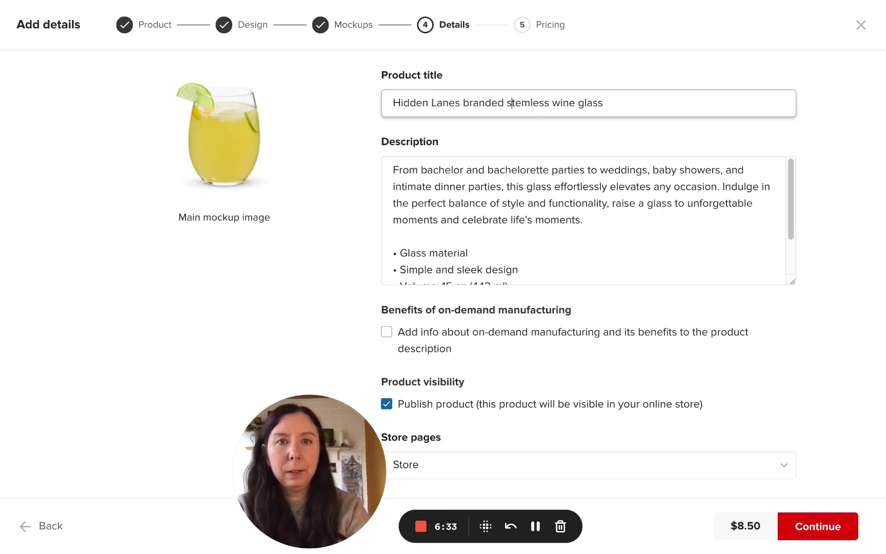
# Review the description's opening paragraph and bullet list, and add two line breaks after the last bullet.
pyautogui.click(468, 188)
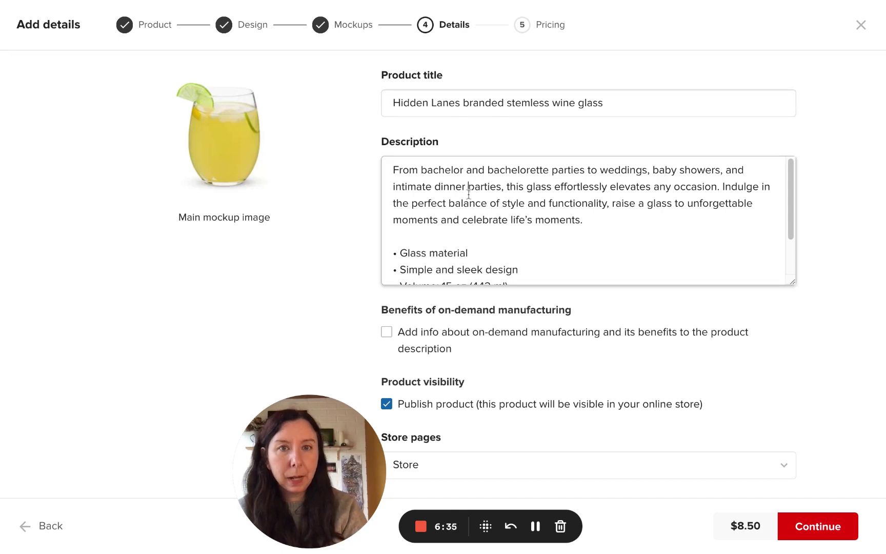
pyautogui.moveTo(394, 170); pyautogui.dragTo(594, 228)
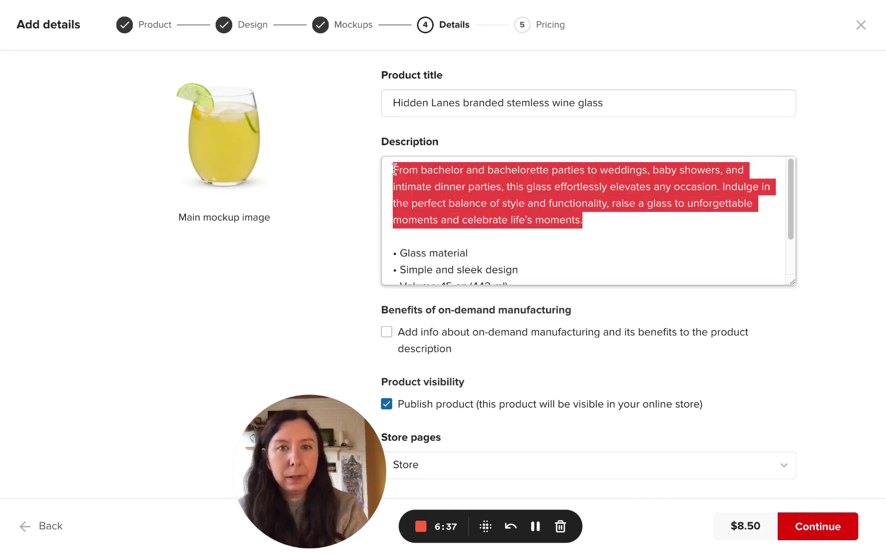
pyautogui.scroll(-2, 593, 228)
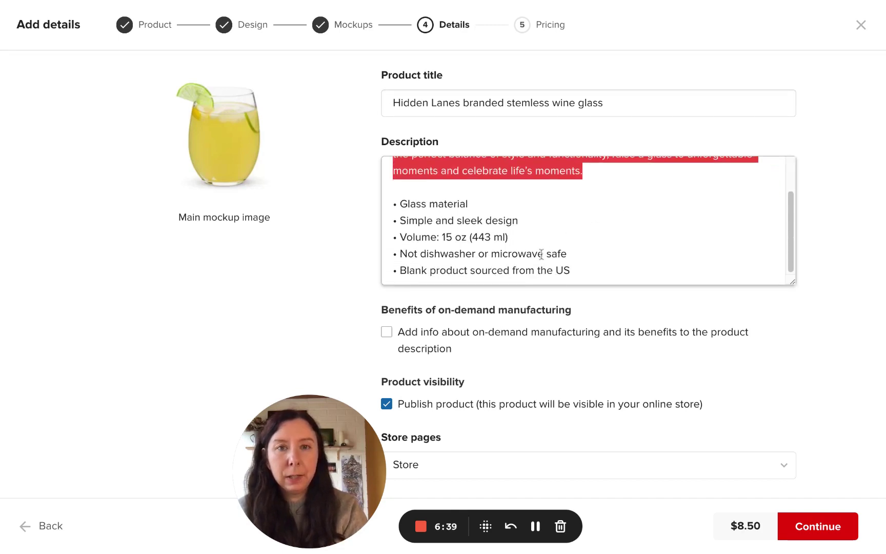
pyautogui.click(596, 272)
pyautogui.keyDown('shift'); pyautogui.click(399, 203); pyautogui.keyUp('shift')
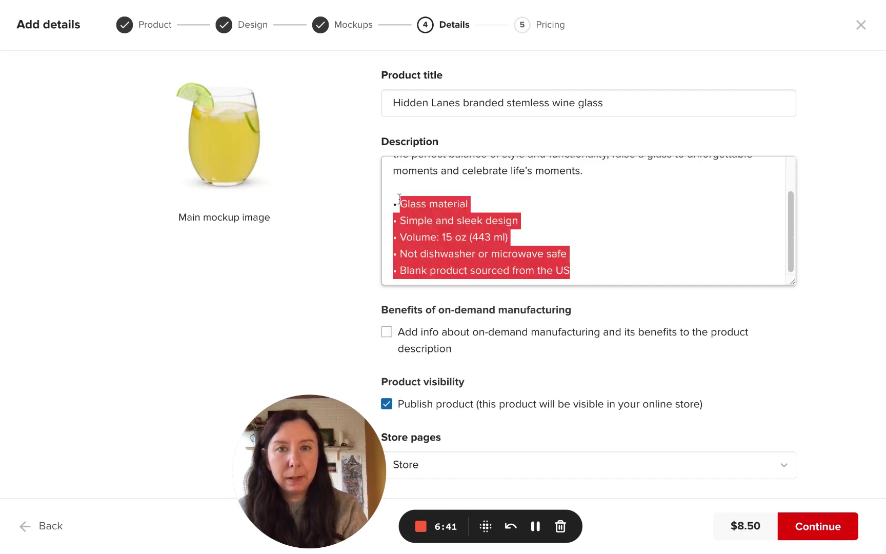
pyautogui.click(626, 270)
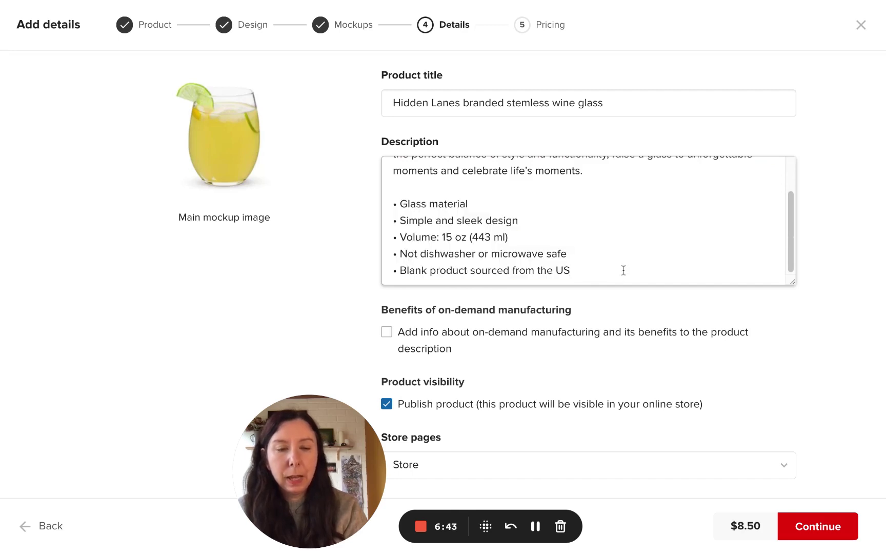
pyautogui.press('Return')
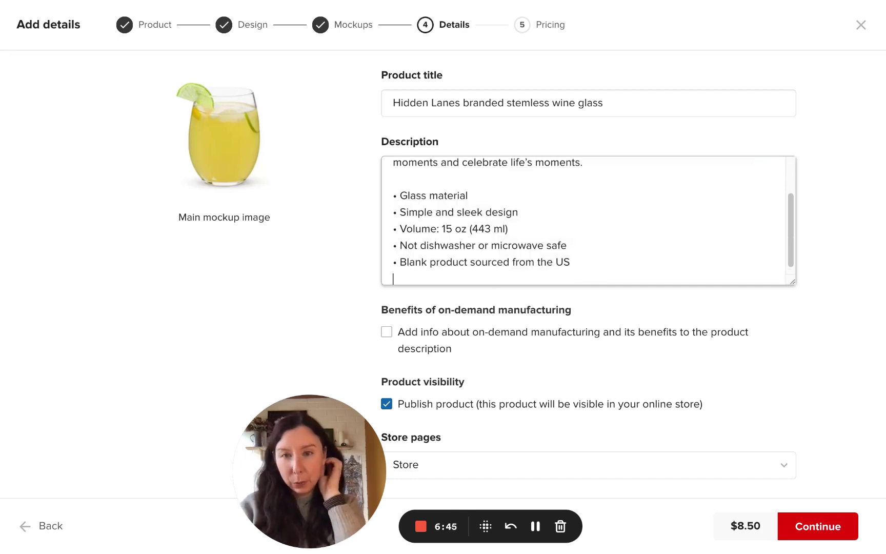
pyautogui.press('Return')
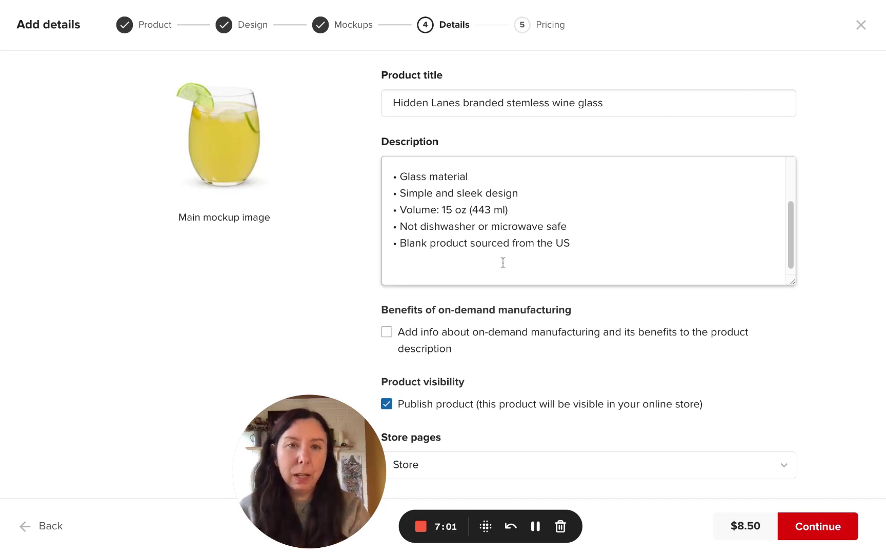
pyautogui.scroll(-1, 502, 261)
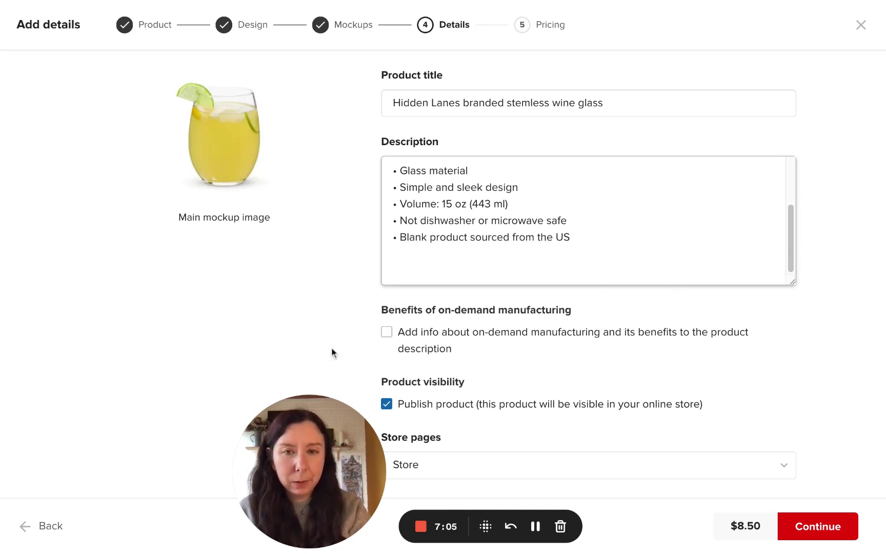
# Choose Store as the store page for the product.
pyautogui.click(332, 414)
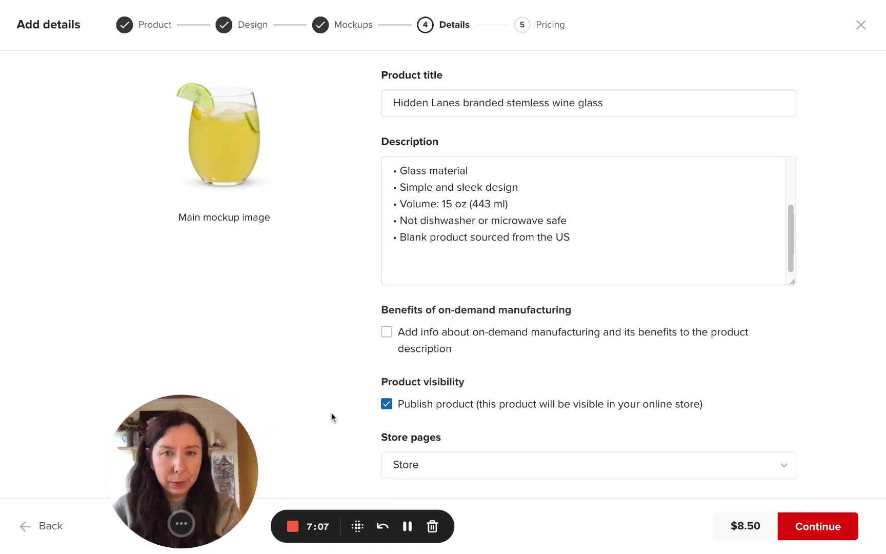
pyautogui.click(439, 470)
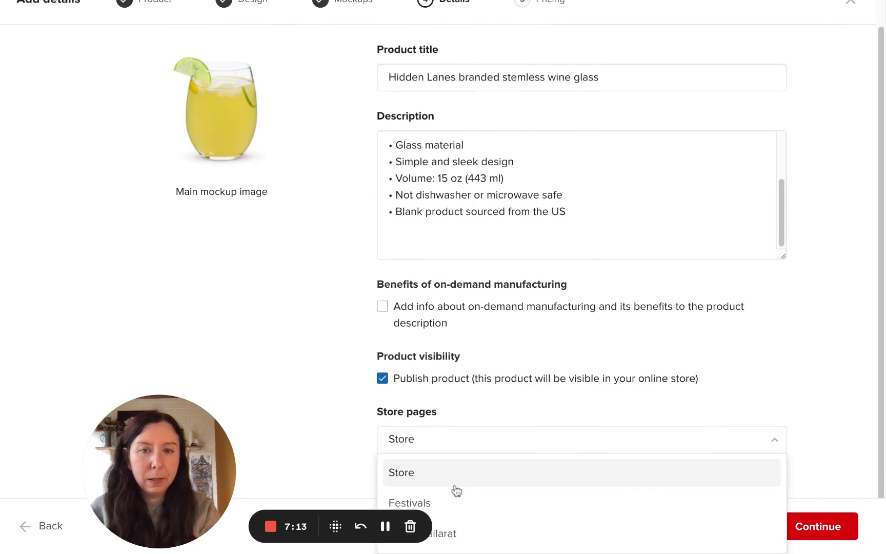
pyautogui.click(456, 477)
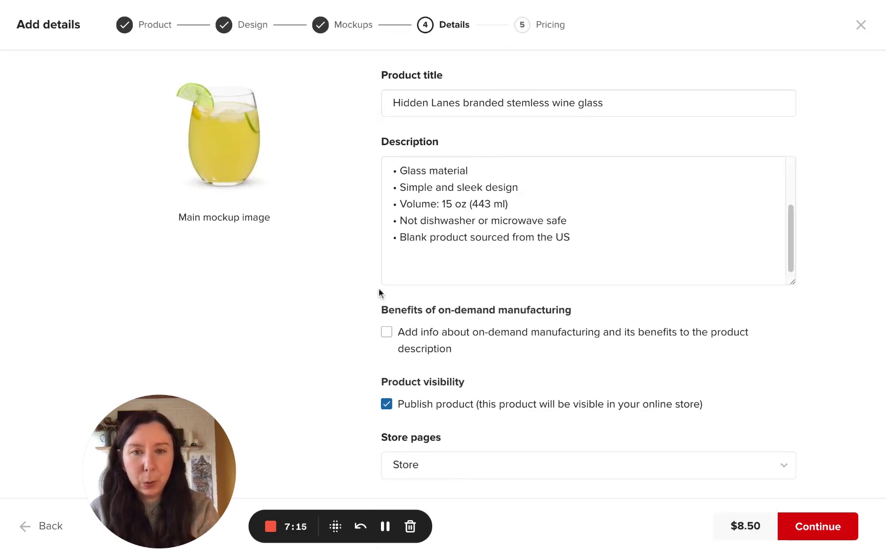
# Add the on-demand manufacturing benefits text to the product description, review it, and continue to pricing.
pyautogui.click(388, 333)
pyautogui.scroll(-4, 484, 334)
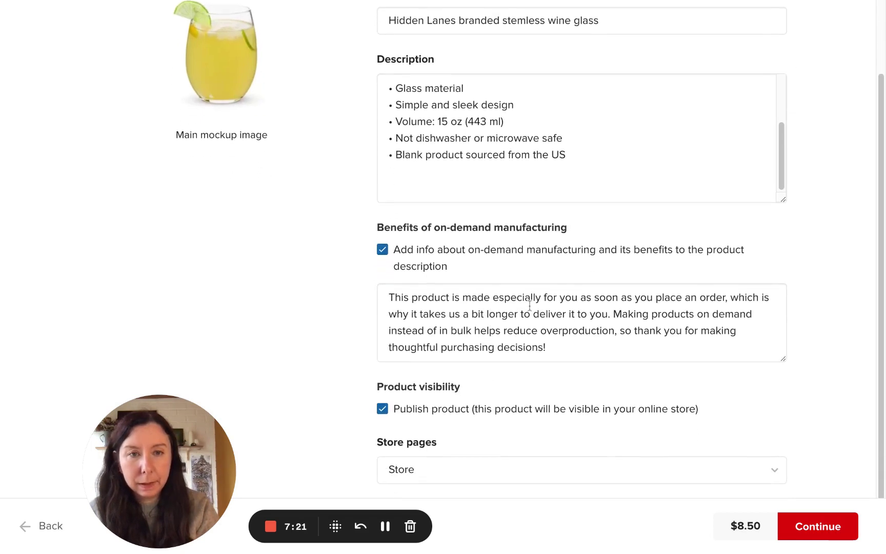
pyautogui.moveTo(546, 347); pyautogui.dragTo(369, 302)
pyautogui.click(354, 323)
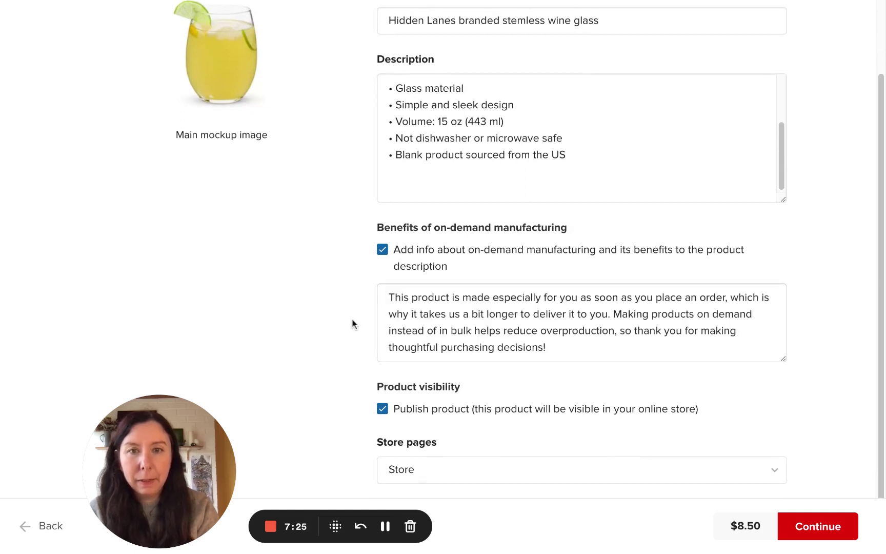
pyautogui.scroll(5, 352, 320)
pyautogui.scroll(-5, 718, 389)
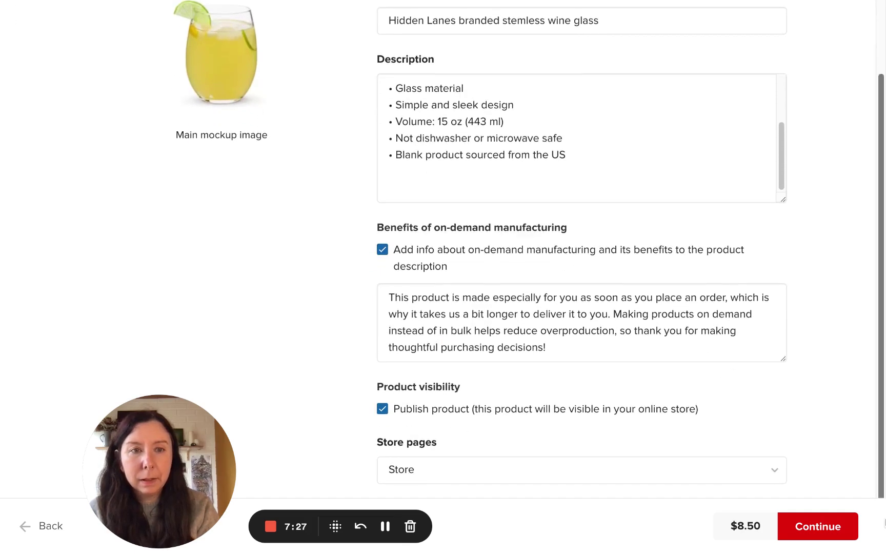
pyautogui.scroll(3, 584, 195)
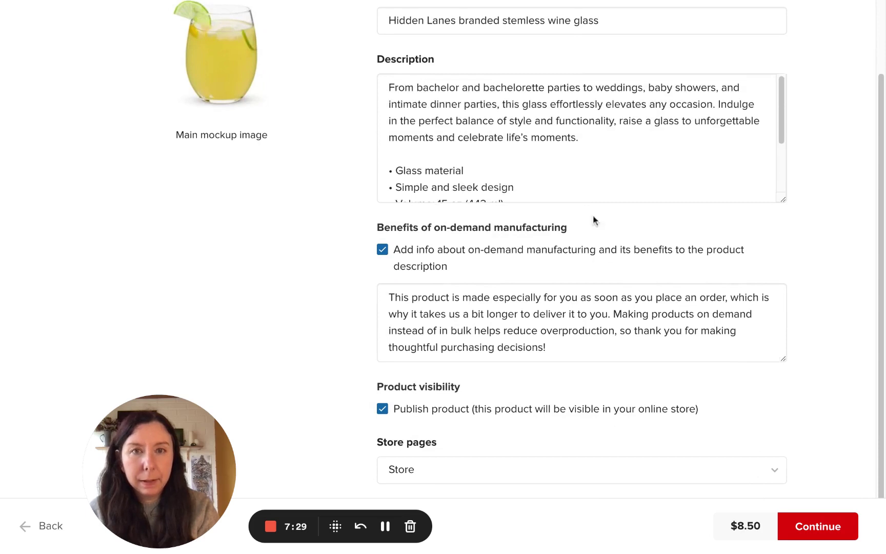
pyautogui.click(829, 542)
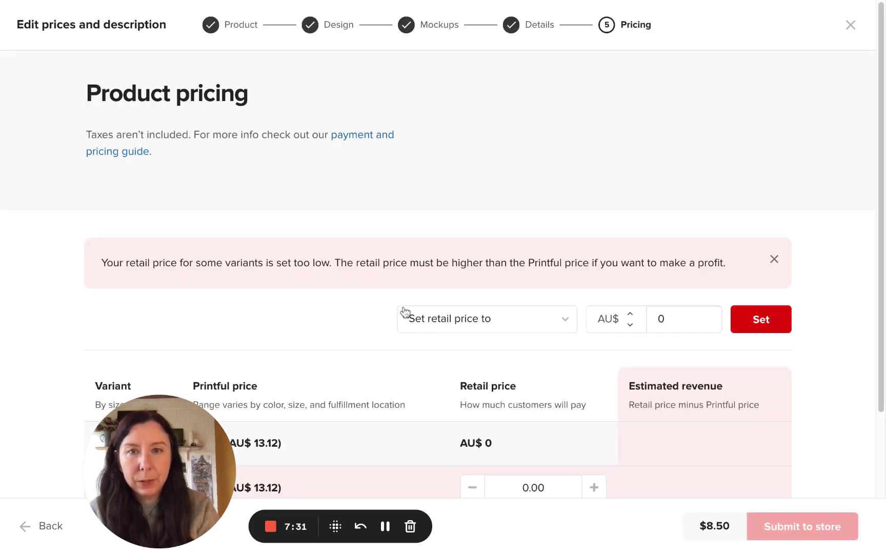
# Set the bulk price adjustment option to "Increase retail price by".
pyautogui.scroll(-2, 345, 331)
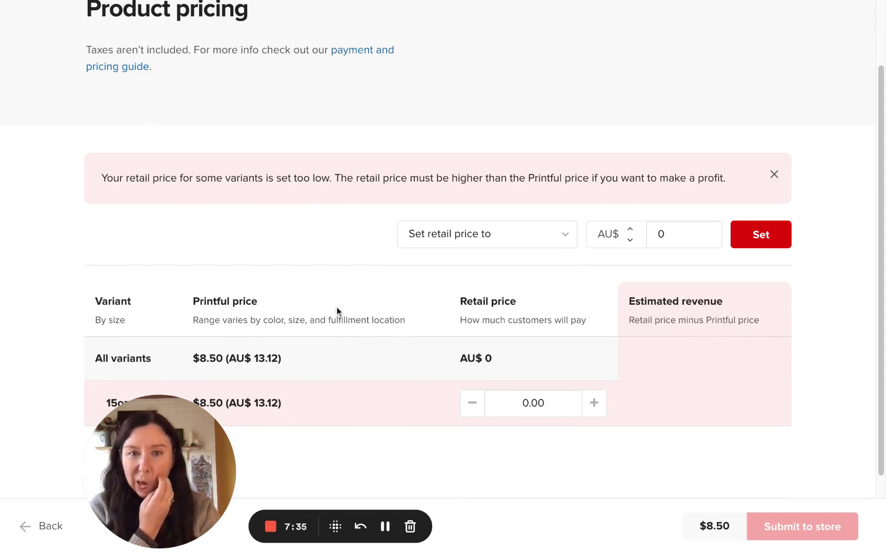
pyautogui.scroll(-1, 336, 308)
pyautogui.scroll(-2, 337, 307)
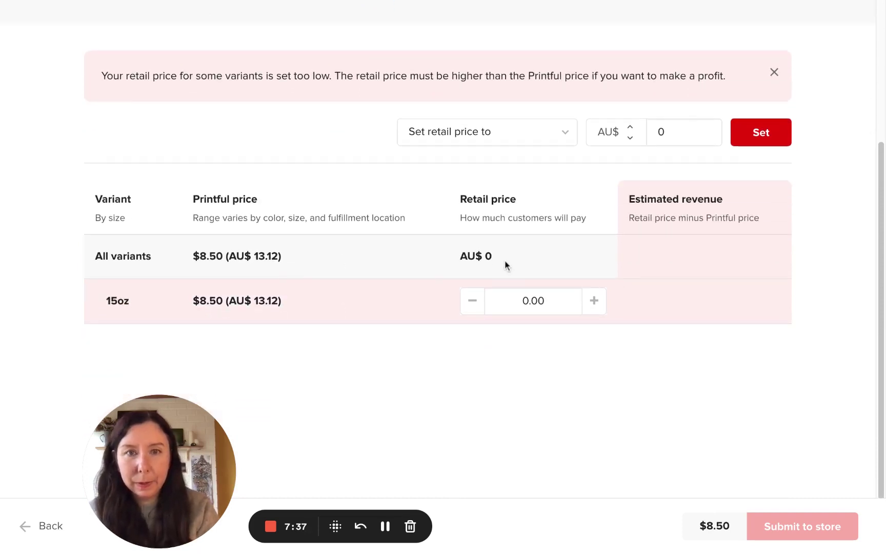
pyautogui.click(540, 139)
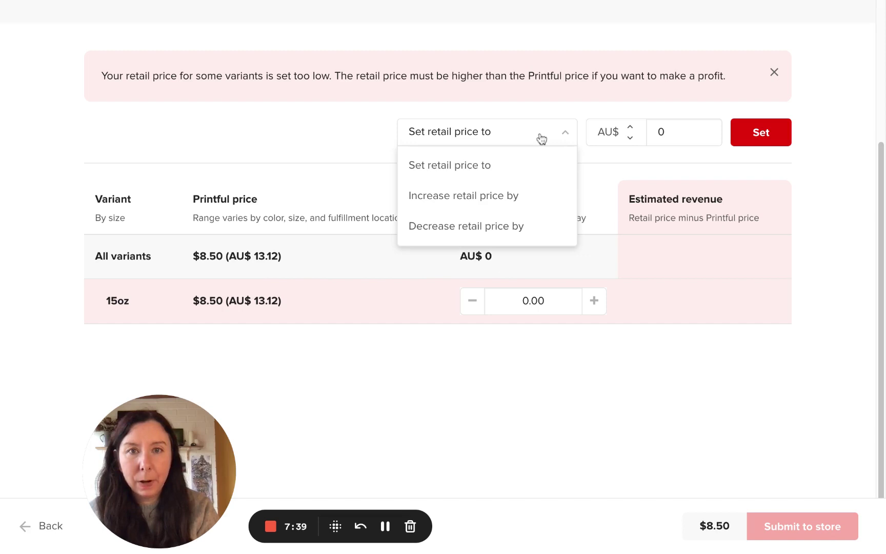
pyautogui.click(500, 202)
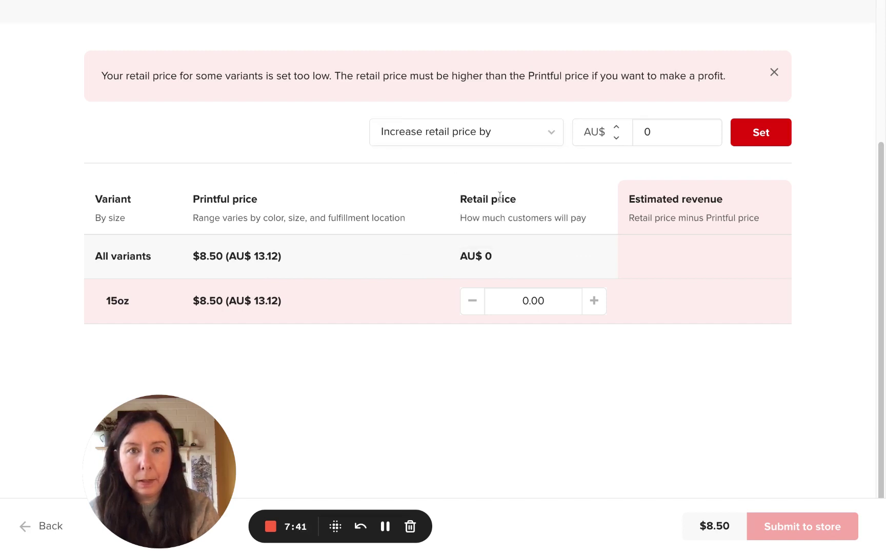
pyautogui.click(470, 140)
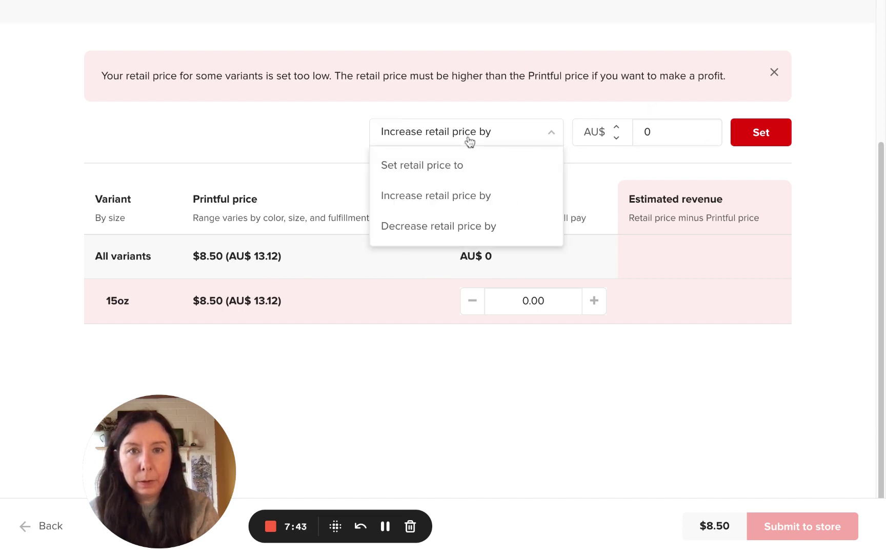
pyautogui.click(461, 193)
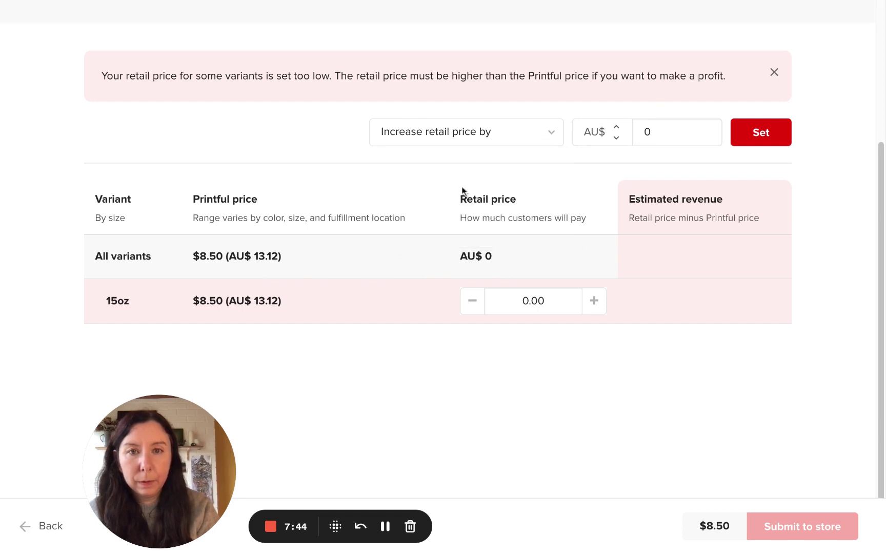
# Set the 15oz variant's retail price to AU$ 25.
pyautogui.click(527, 301)
pyautogui.doubleClick(512, 301)
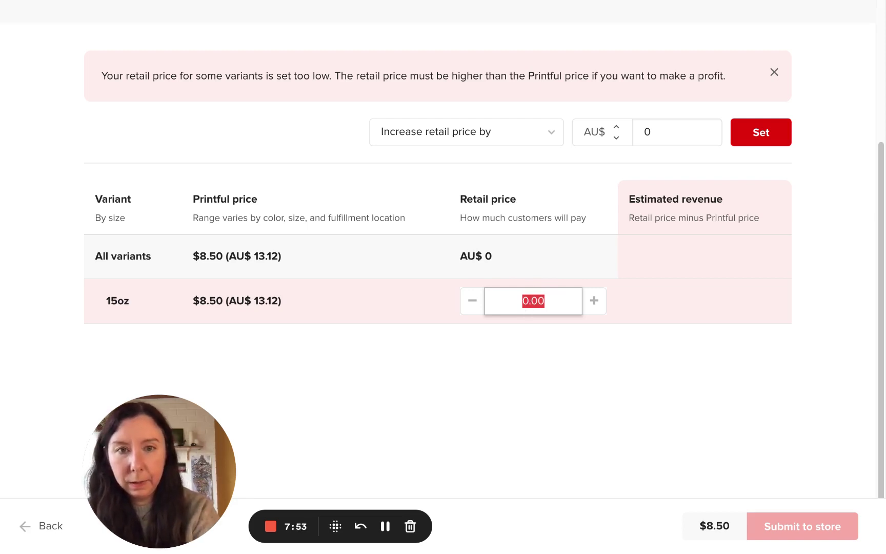
pyautogui.write('25')
pyautogui.click(566, 385)
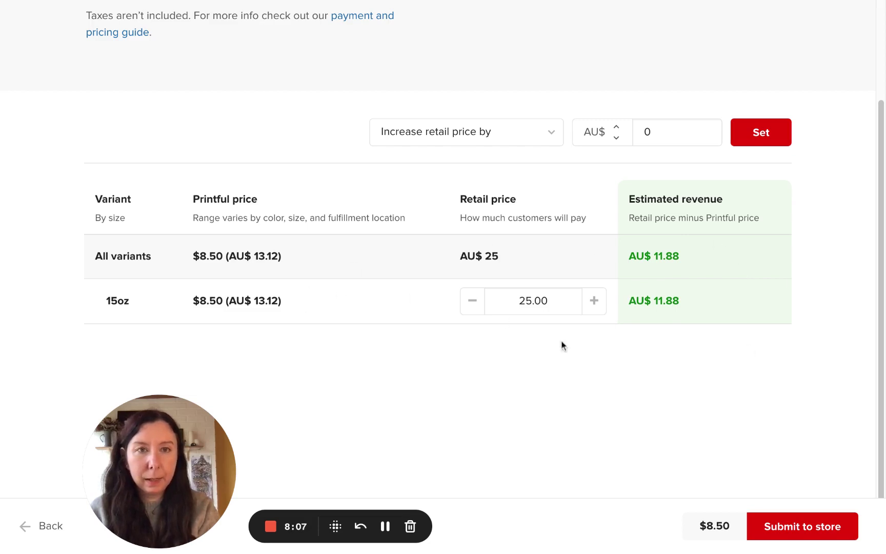
# Set the 15oz variant's retail price to AU$ 30 and submit the product to the store.
pyautogui.click(520, 301)
pyautogui.hotkey('shift', 'Right')
pyautogui.hotkey('shift', 'Right')
pyautogui.hotkey('shift', 'Right')
pyautogui.hotkey('shift', 'Right')
pyautogui.hotkey('shift', 'Left')
pyautogui.hotkey('shift', 'Left')
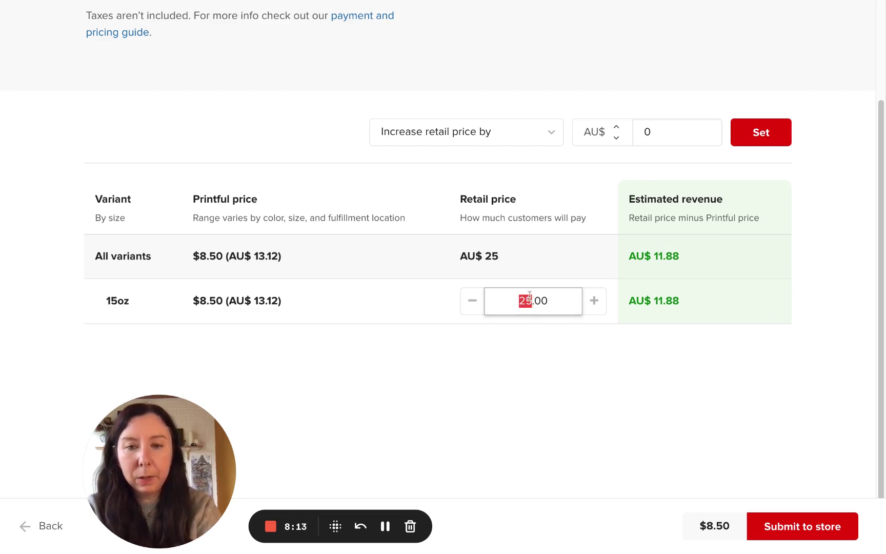
pyautogui.write('30')
pyautogui.click(563, 385)
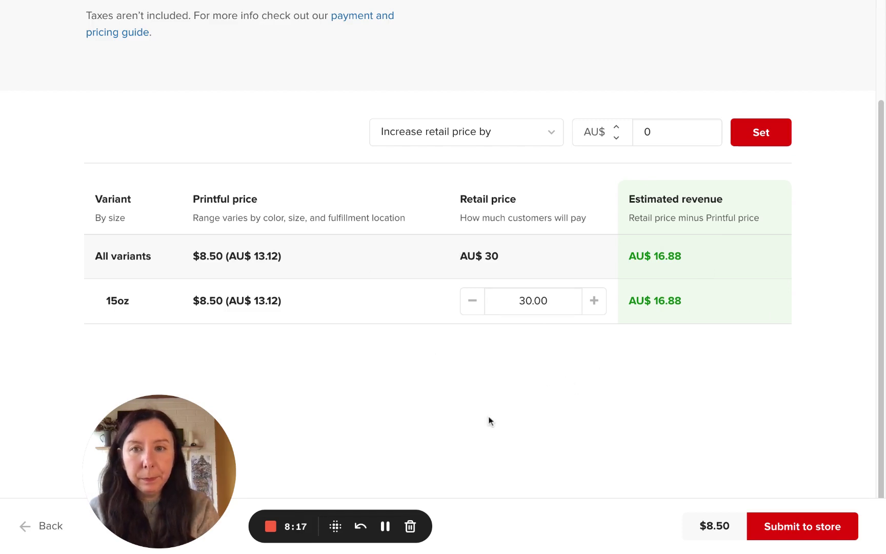
pyautogui.click(807, 531)
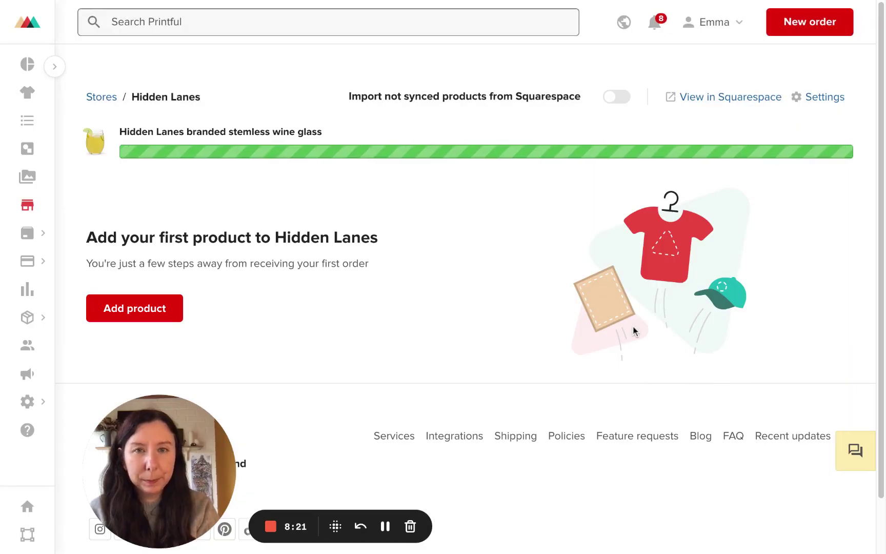